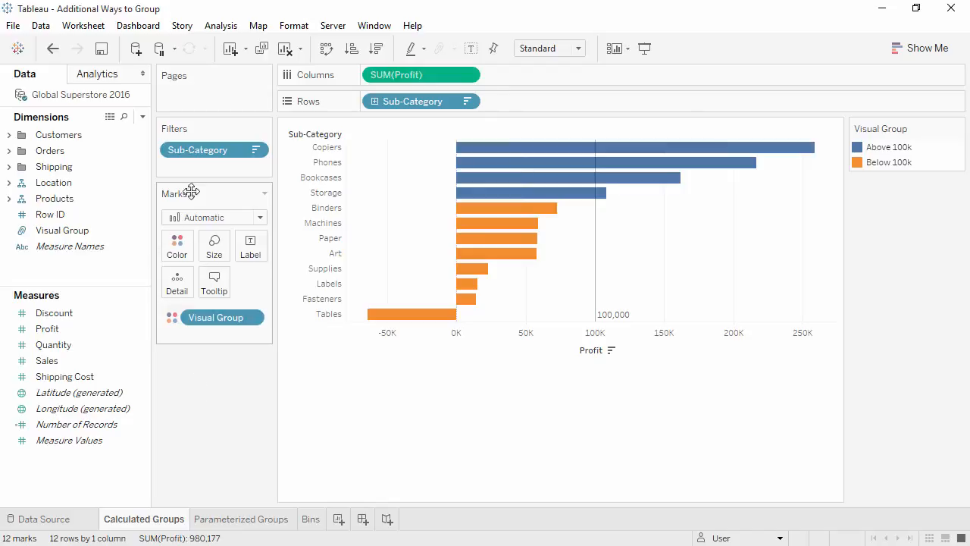
# Step: Remove the Sub-Category filter from the view, then undo the removal
pyautogui.moveTo(190, 152); pyautogui.dragTo(180, 371)
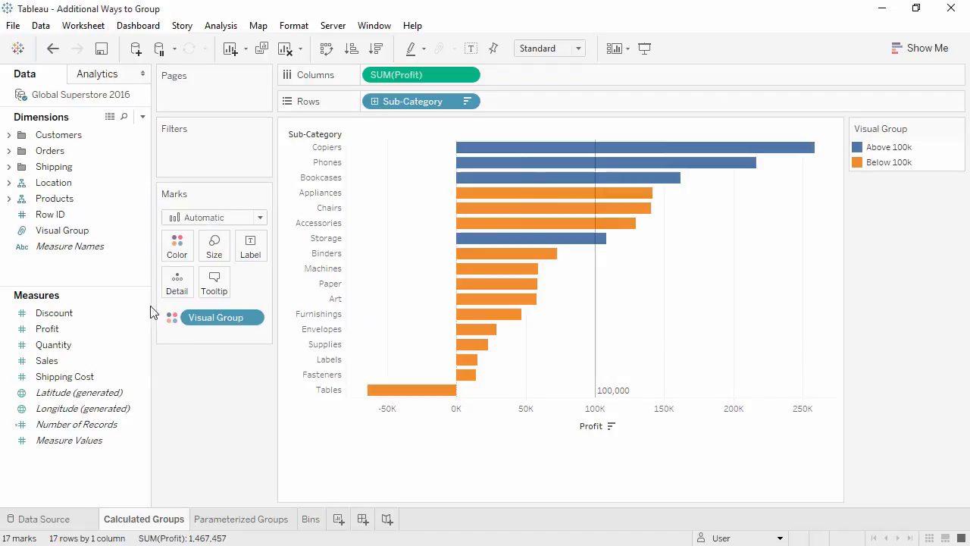
pyautogui.click(53, 48)
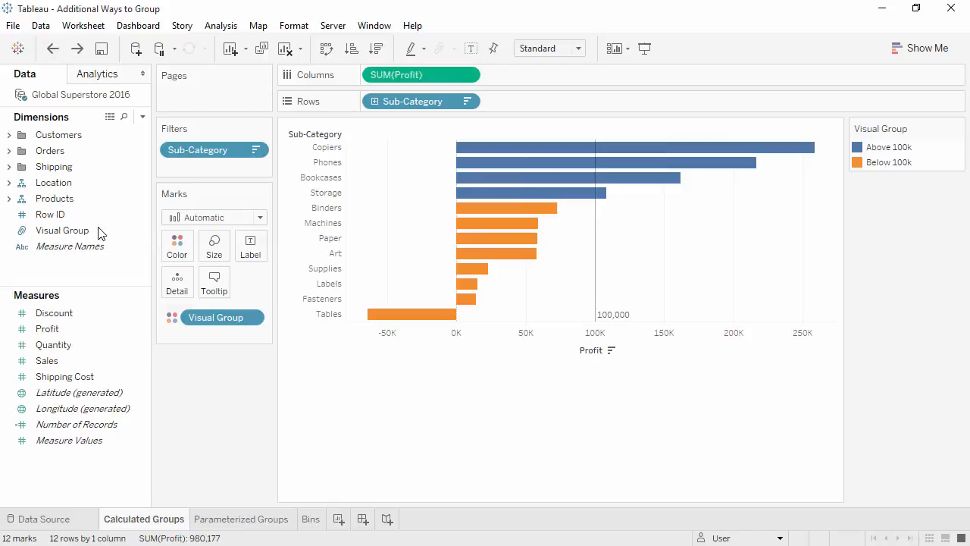
# Step: Create a new calculated field named High Profit Sub-Categories
pyautogui.rightClick(102, 275)
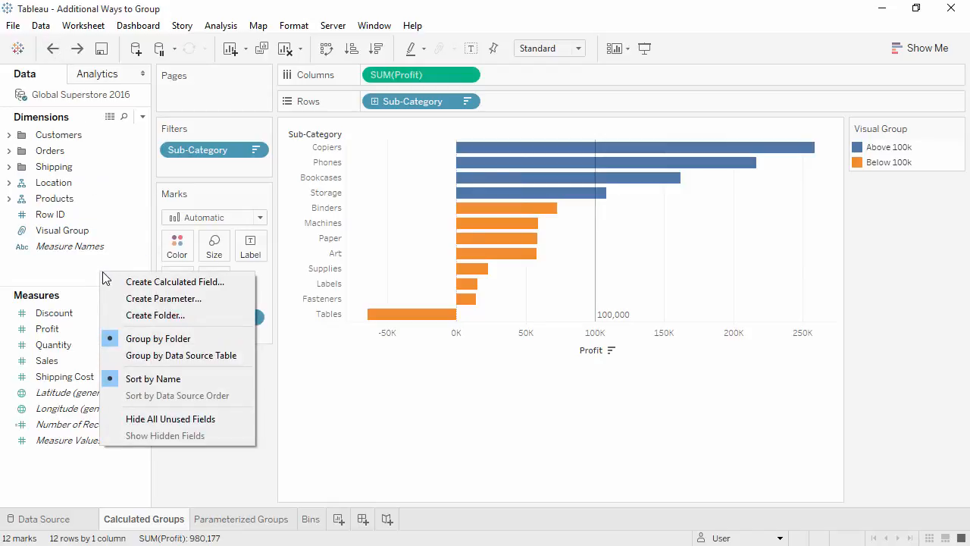
pyautogui.click(116, 281)
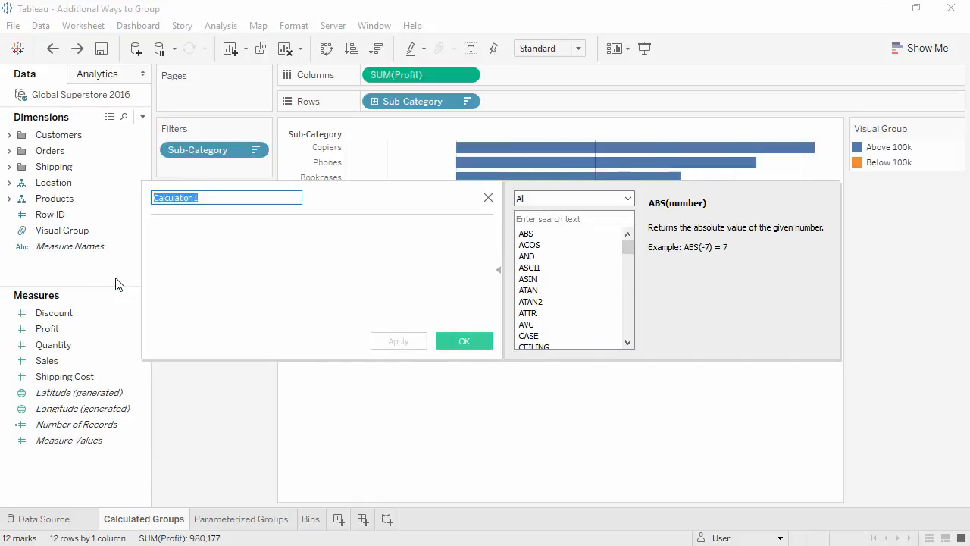
pyautogui.write('High Profit Sub-Categories')
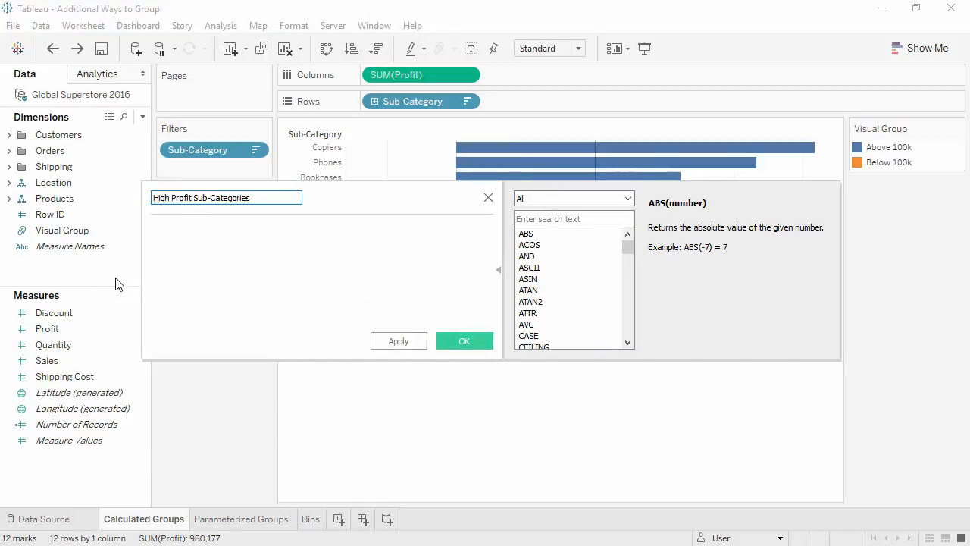
# Step: Enter the formula IF SUM([Profit]) > 100000 THEN "Above 100k" ELSE "Below 100k" END and save the calculation
pyautogui.click(158, 261)
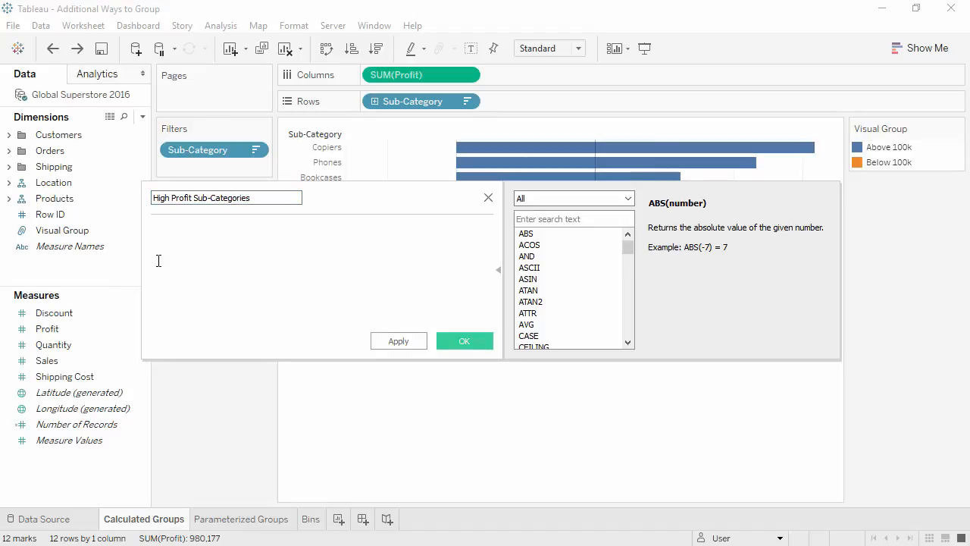
pyautogui.write('IF SUM([Profit])')
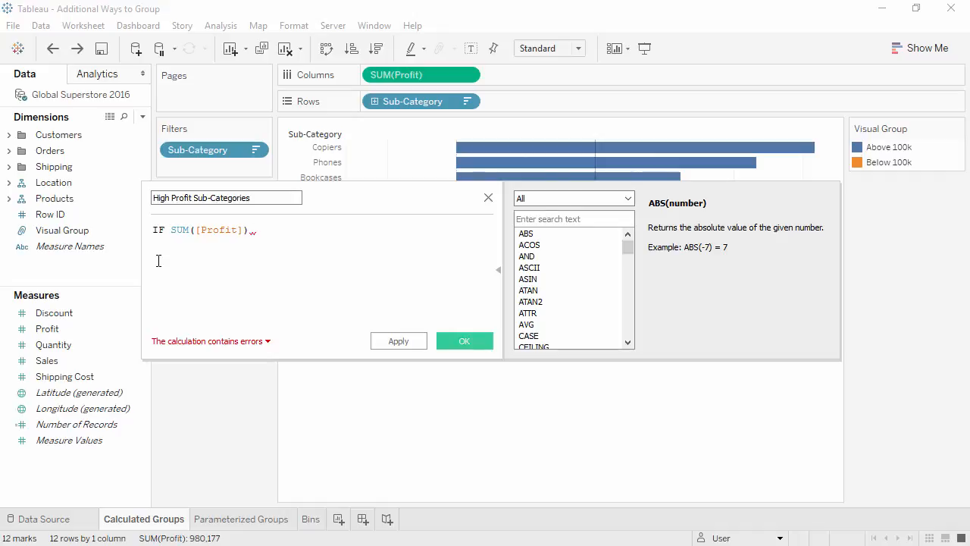
pyautogui.write('> 100000')
pyautogui.press('Return')
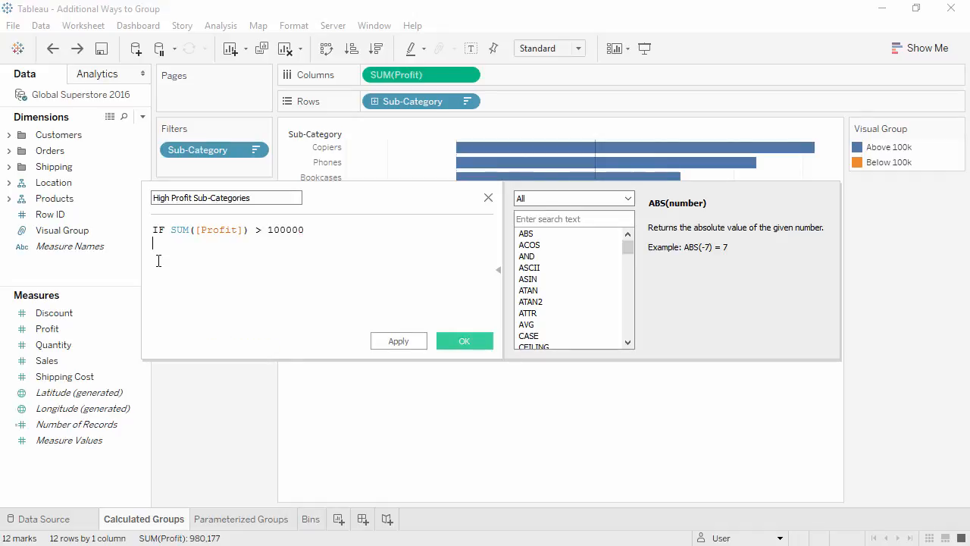
pyautogui.write('THEN "Above 100k"')
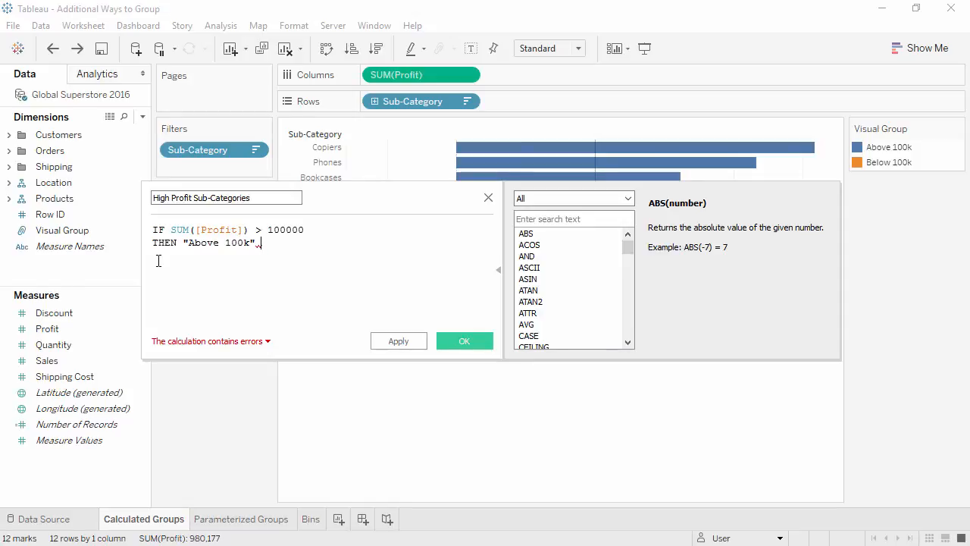
pyautogui.press('Return')
pyautogui.write('ELSE "Below 100k" END')
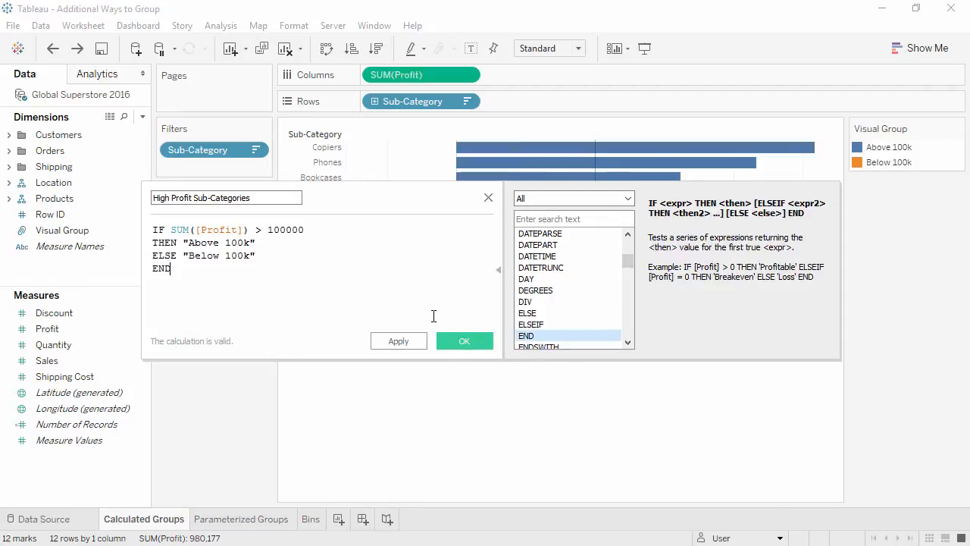
pyautogui.click(461, 345)
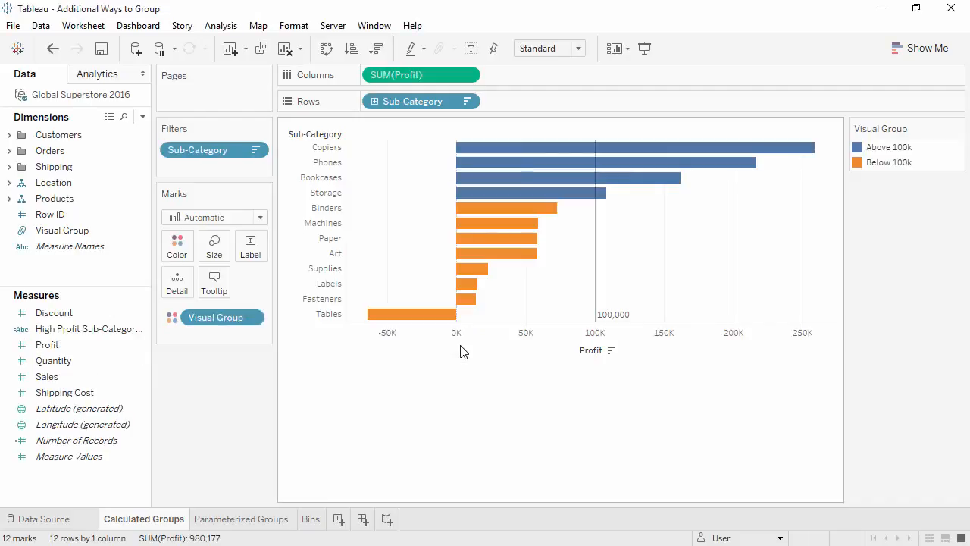
# Step: Color the bars by High Profit Sub-Categories and remove the Sub-Category filter from the view
pyautogui.moveTo(113, 330); pyautogui.dragTo(201, 317)
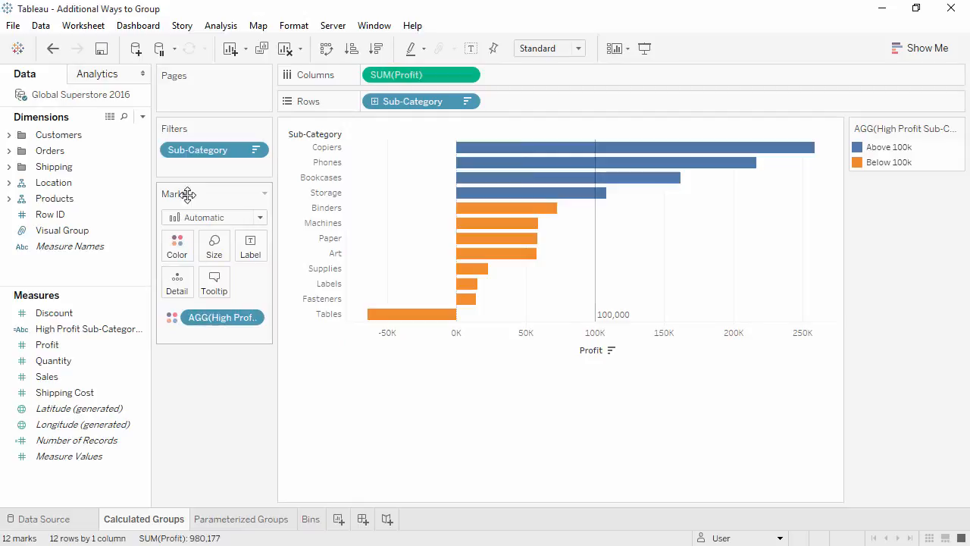
pyautogui.moveTo(194, 151); pyautogui.dragTo(183, 382)
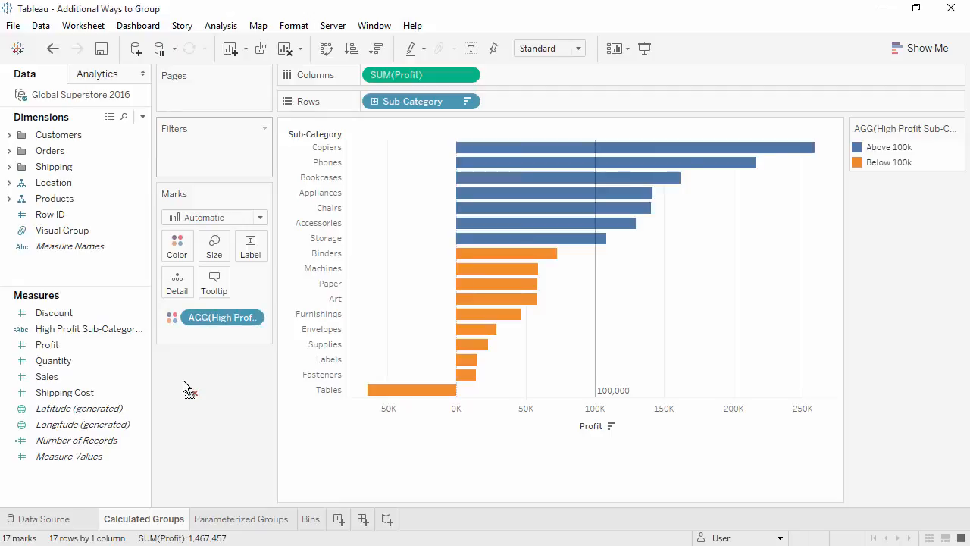
# Step: On the Parameterized Groups sheet, create a parameter named Threshold with a current value of 100000
pyautogui.click(219, 519)
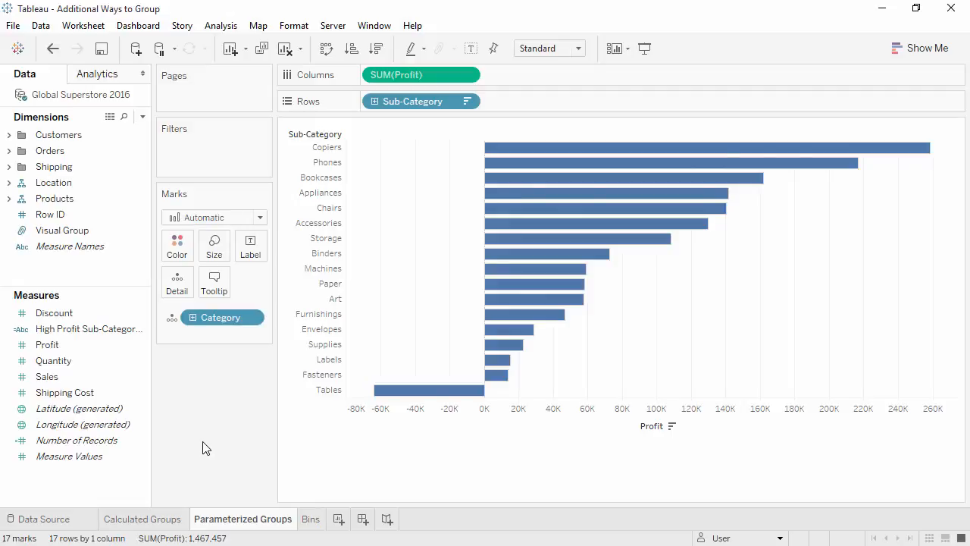
pyautogui.rightClick(126, 489)
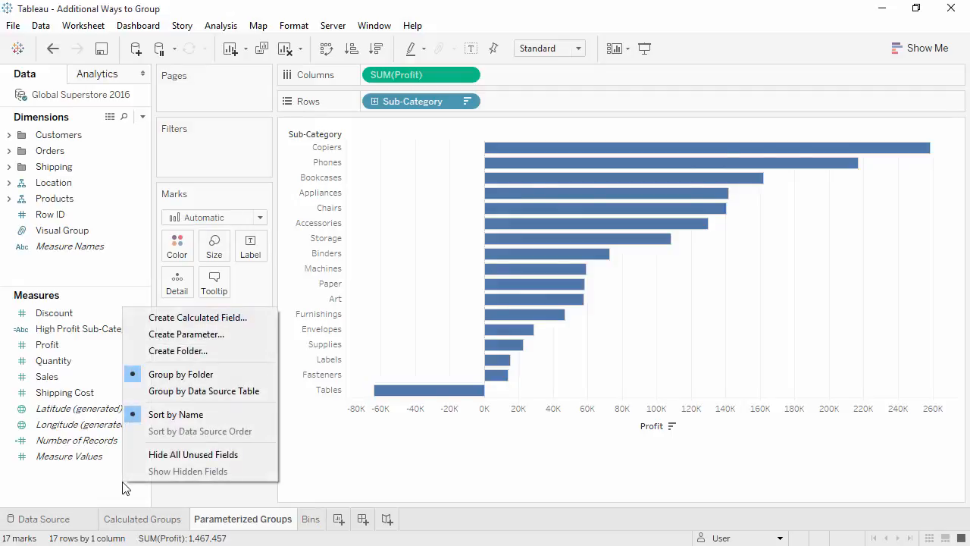
pyautogui.click(182, 339)
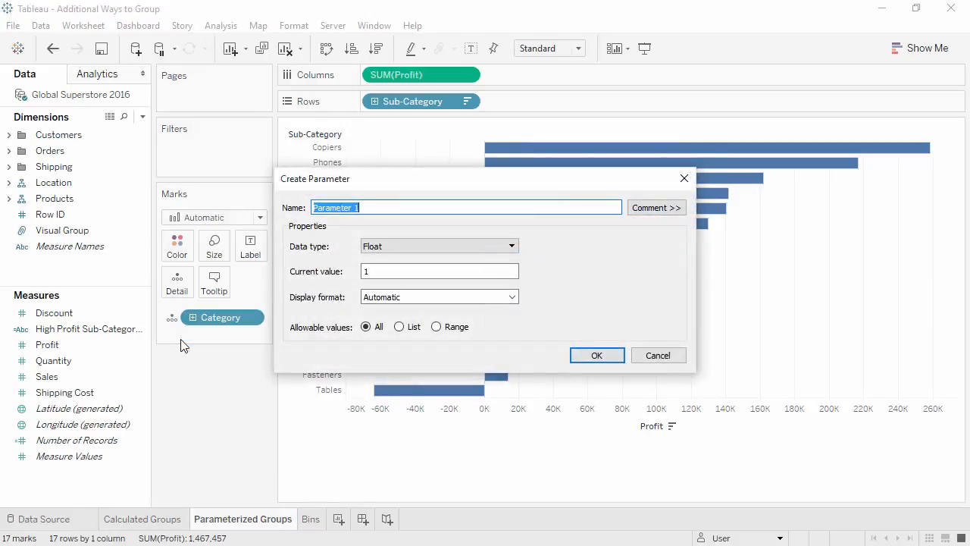
pyautogui.write('Threshold')
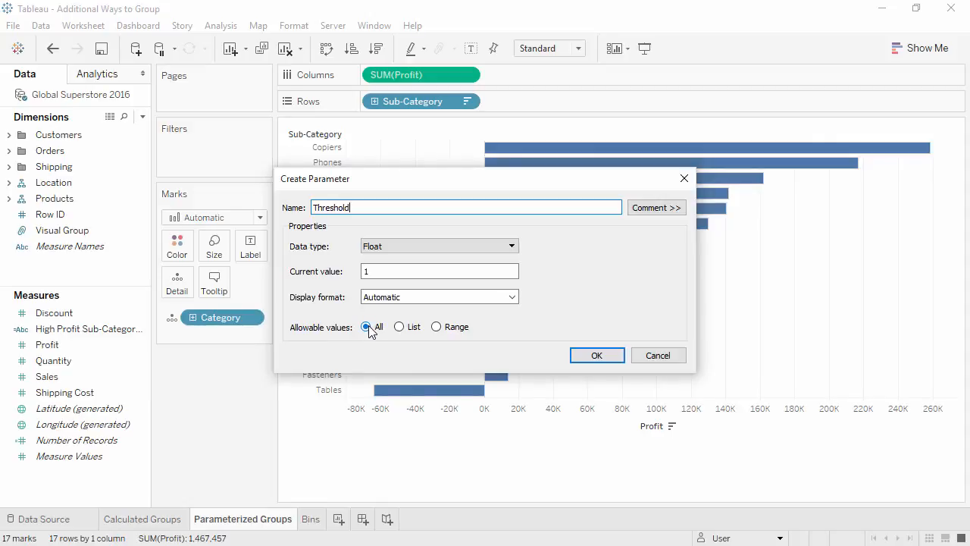
pyautogui.click(380, 275)
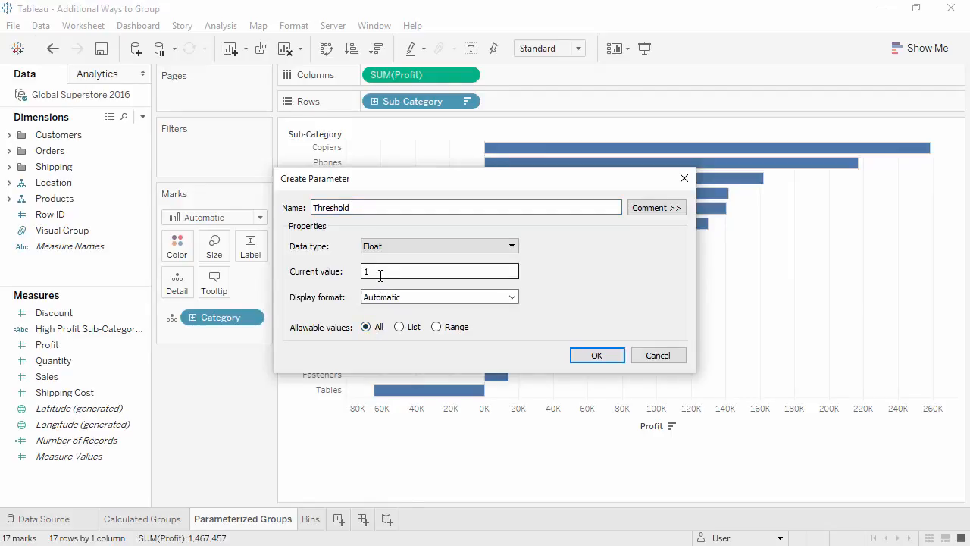
pyautogui.write('00000')
pyautogui.click(585, 358)
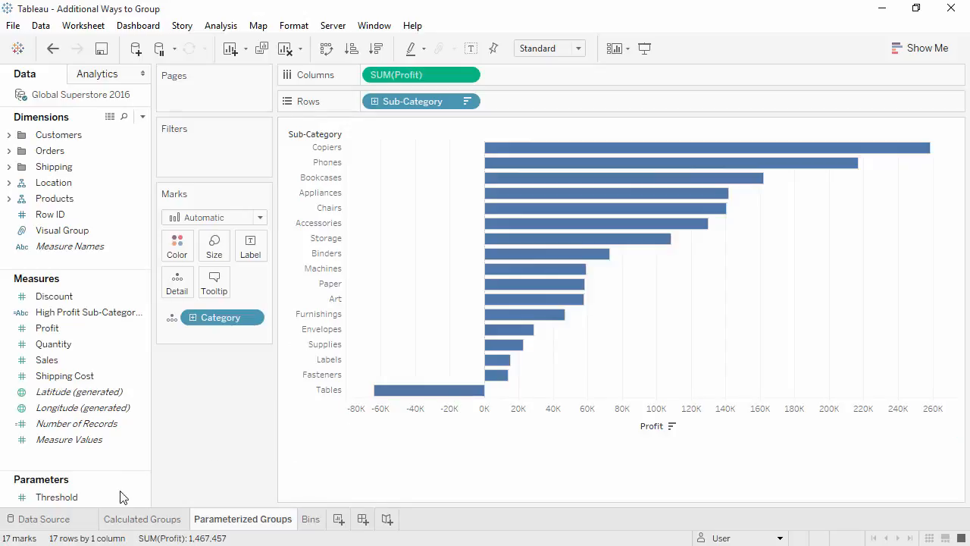
# Step: Show the parameter control for Threshold on the sheet
pyautogui.click(73, 501)
pyautogui.rightClick(72, 500)
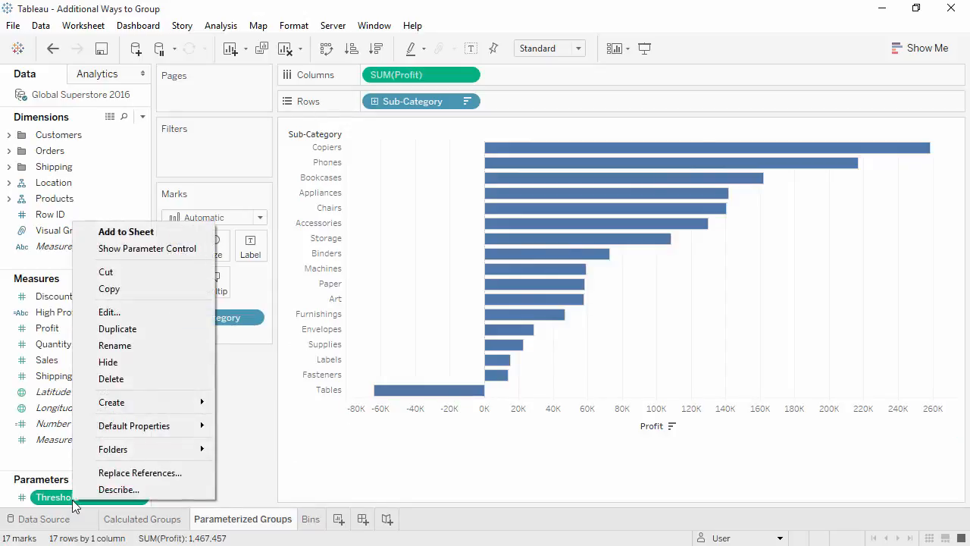
pyautogui.click(105, 250)
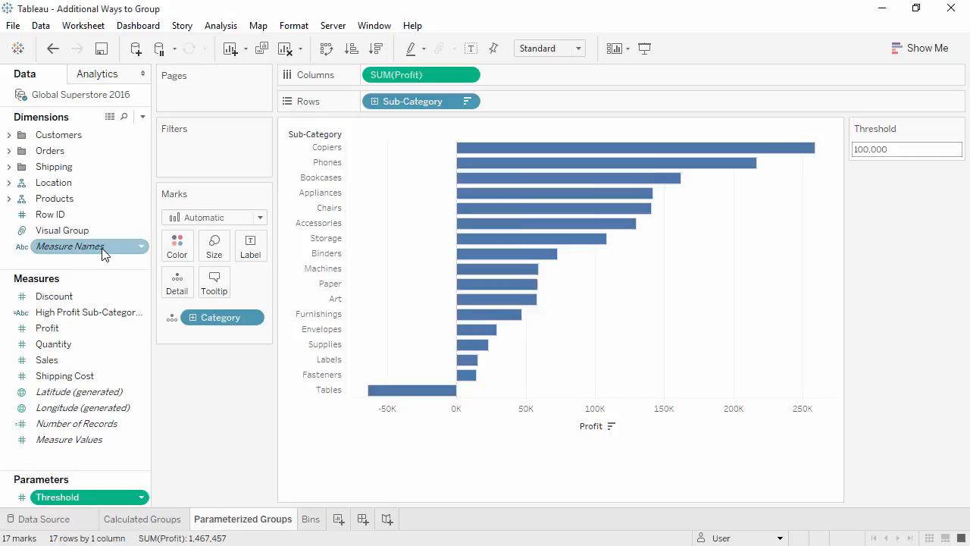
# Step: Create a new calculated field named Parameter High Profit
pyautogui.rightClick(104, 271)
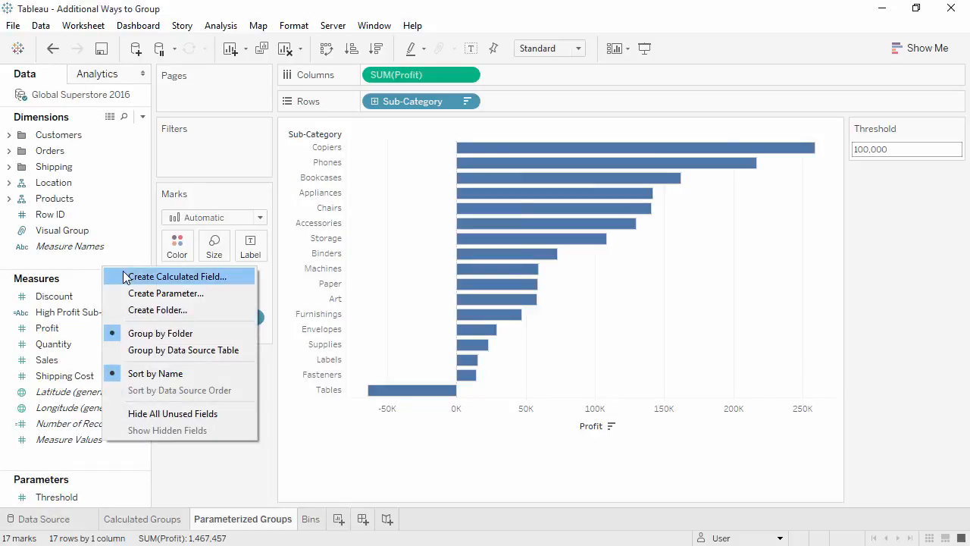
pyautogui.click(125, 277)
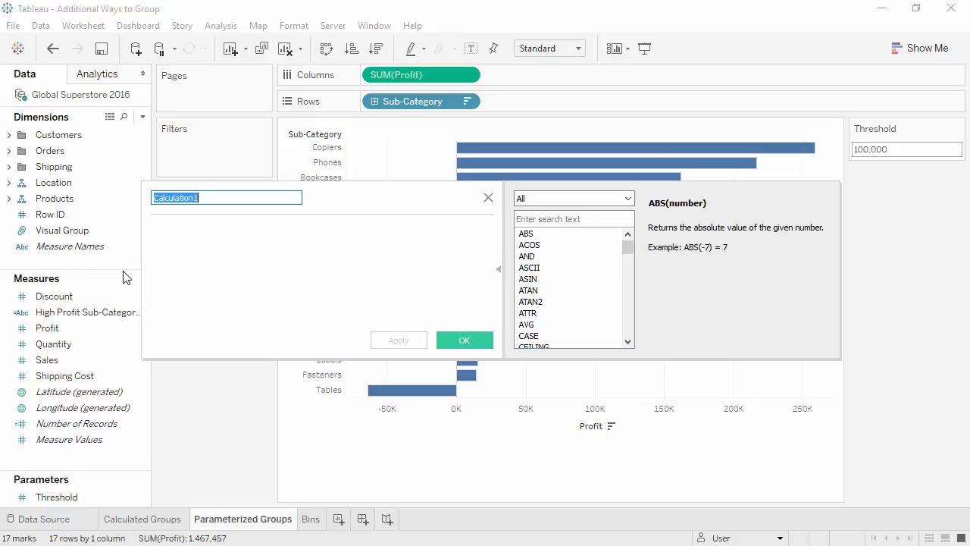
pyautogui.write('Parameter High Profit')
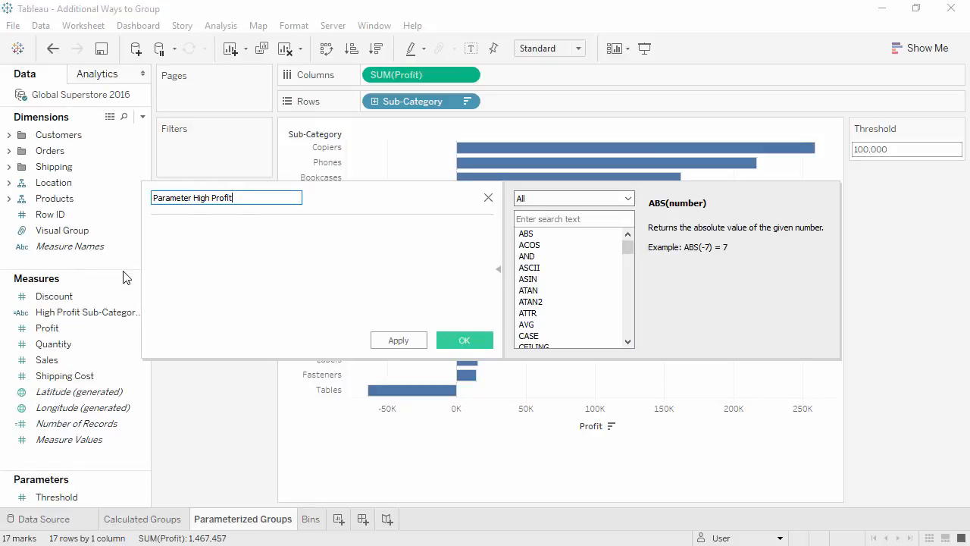
# Step: Enter the formula IF SUM([Profit]) > [Threshold] THEN "True" ELSE "False" END and save the calculation
pyautogui.click(207, 277)
pyautogui.write('IF SUM([Profit]) >')
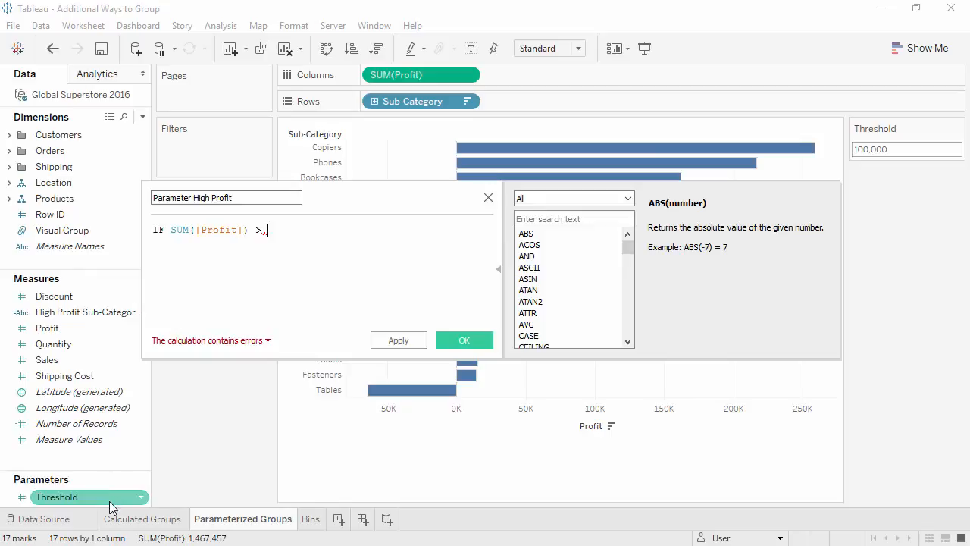
pyautogui.moveTo(57, 496); pyautogui.dragTo(348, 267)
pyautogui.press('Return')
pyautogui.write('THEN "True"')
pyautogui.press('Return')
pyautogui.write('ELSE "False"')
pyautogui.press('Return')
pyautogui.write('END')
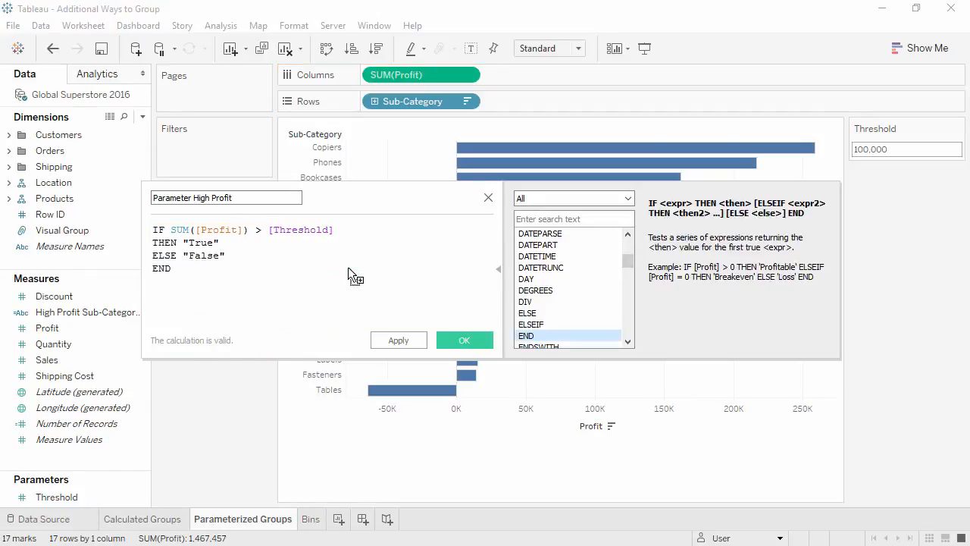
pyautogui.click(474, 341)
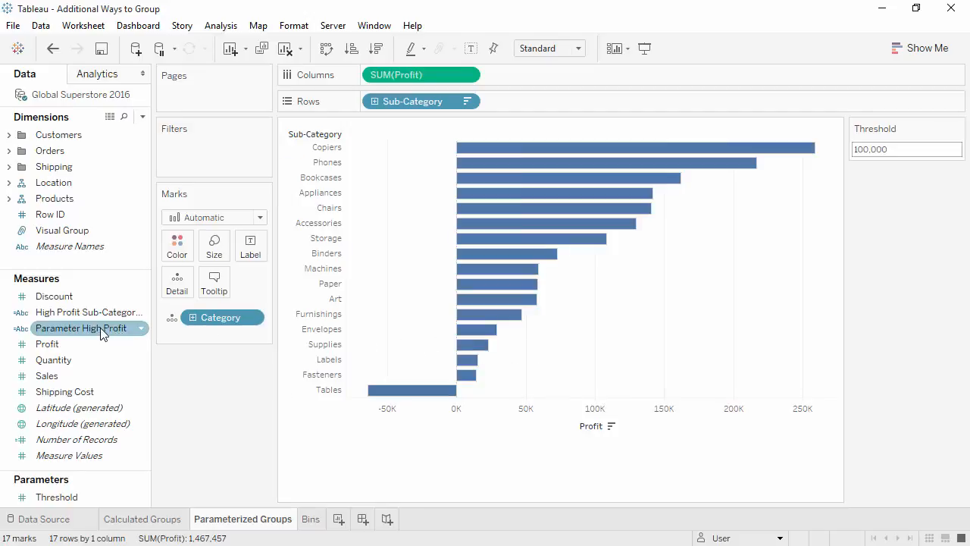
# Step: Color the bars by Parameter High Profit and set the Threshold control to 200000
pyautogui.moveTo(99, 329); pyautogui.dragTo(172, 250)
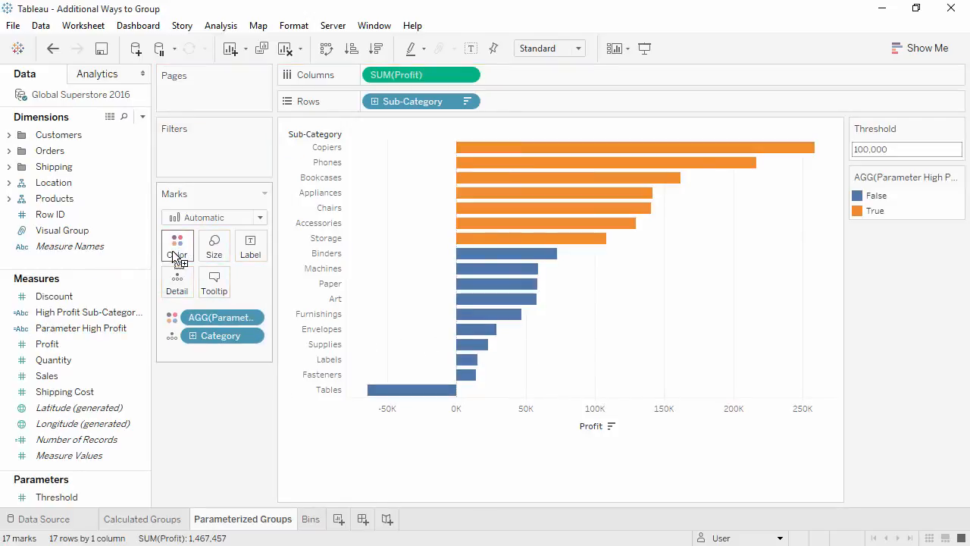
pyautogui.click(902, 154)
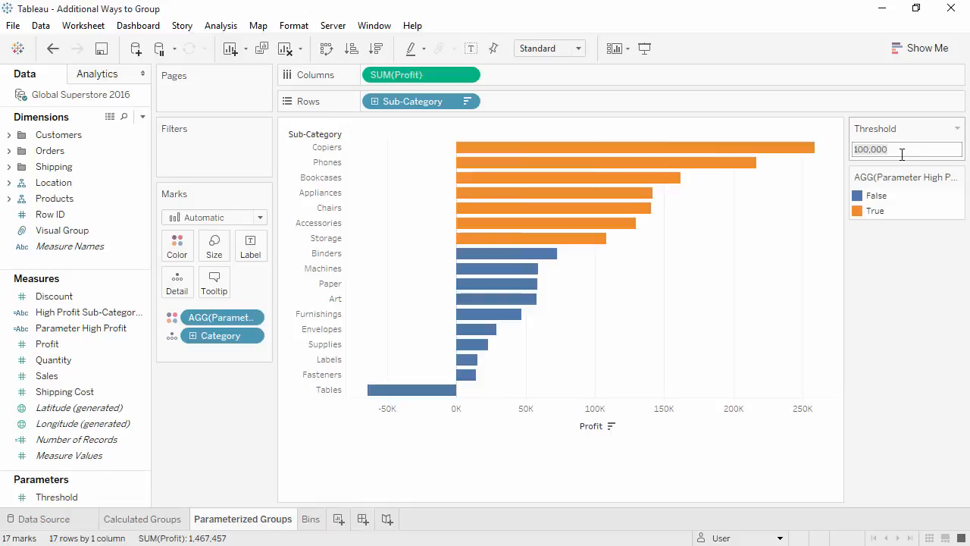
pyautogui.write('200000')
pyautogui.press('Return')
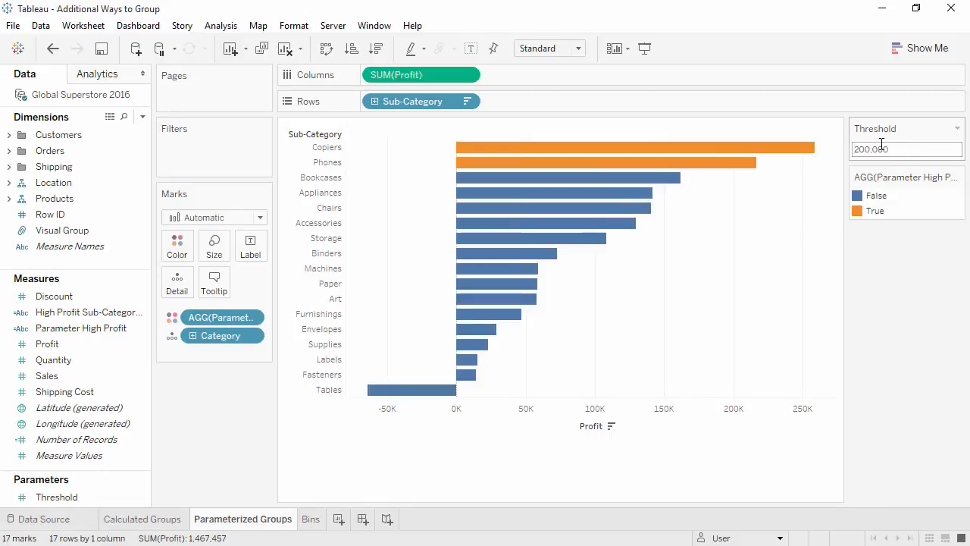
# Step: On the Bins sheet, create bins from Sales named Sales (bin) with a bin size of 1500
pyautogui.click(310, 519)
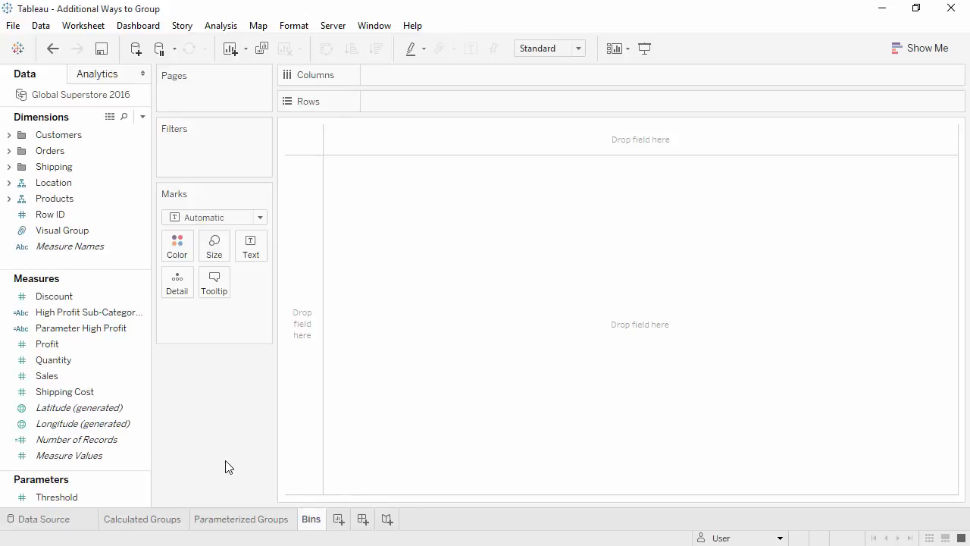
pyautogui.click(136, 379)
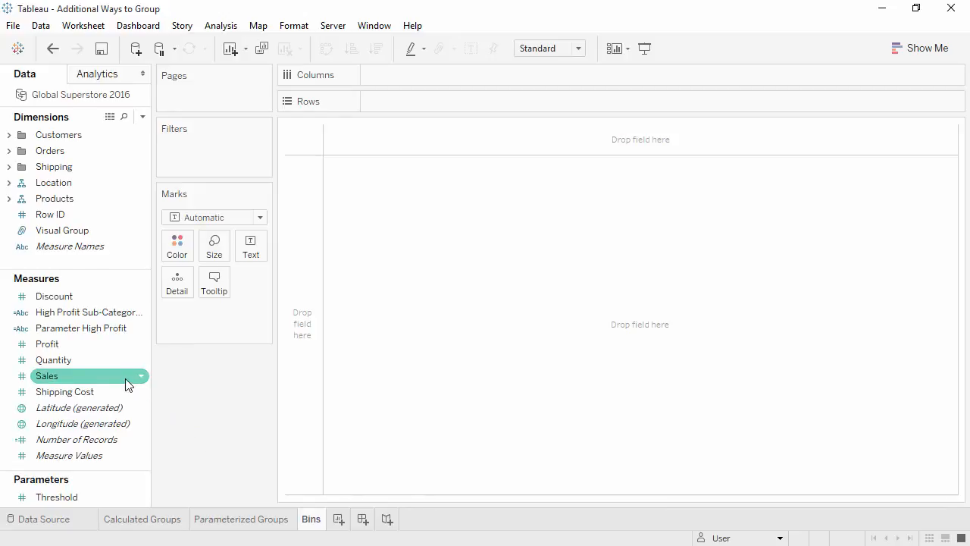
pyautogui.rightClick(127, 383)
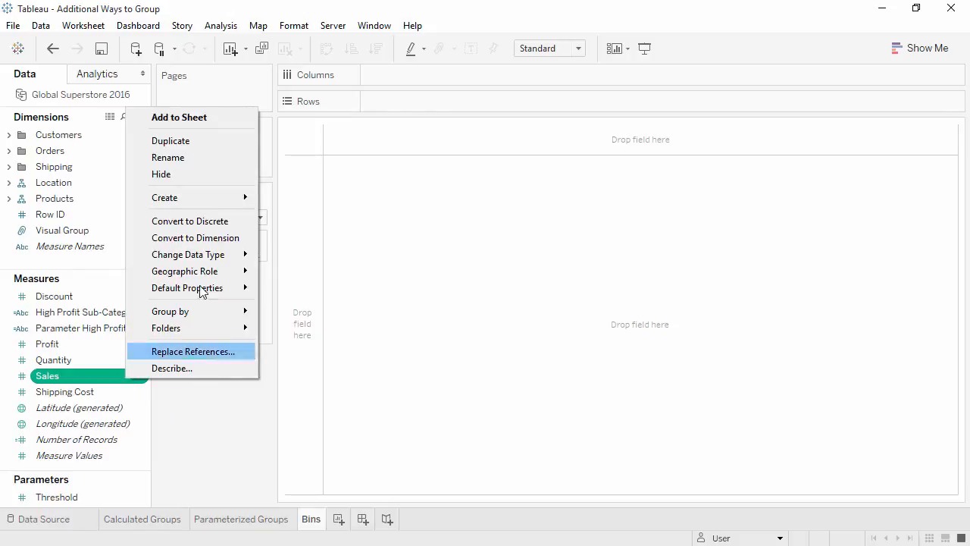
pyautogui.moveTo(195, 202)
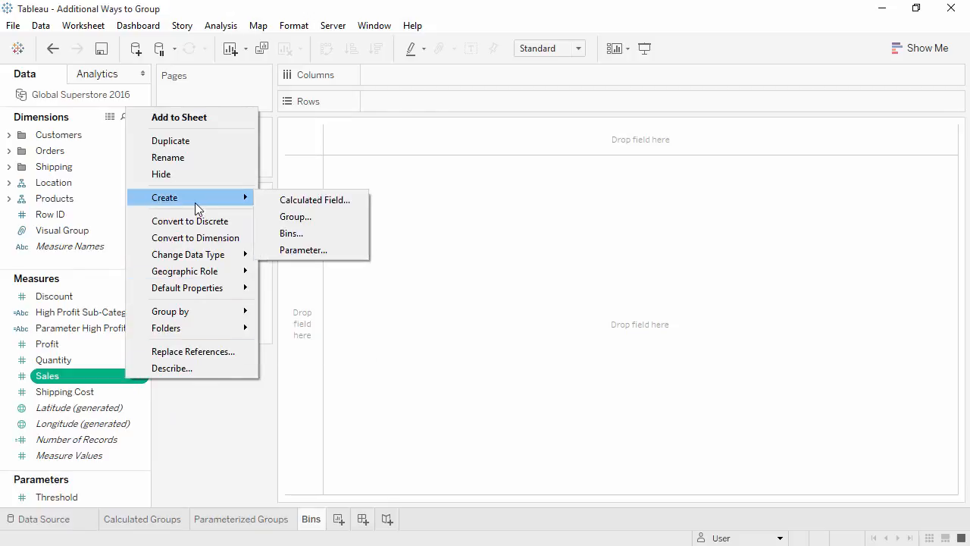
pyautogui.click(281, 235)
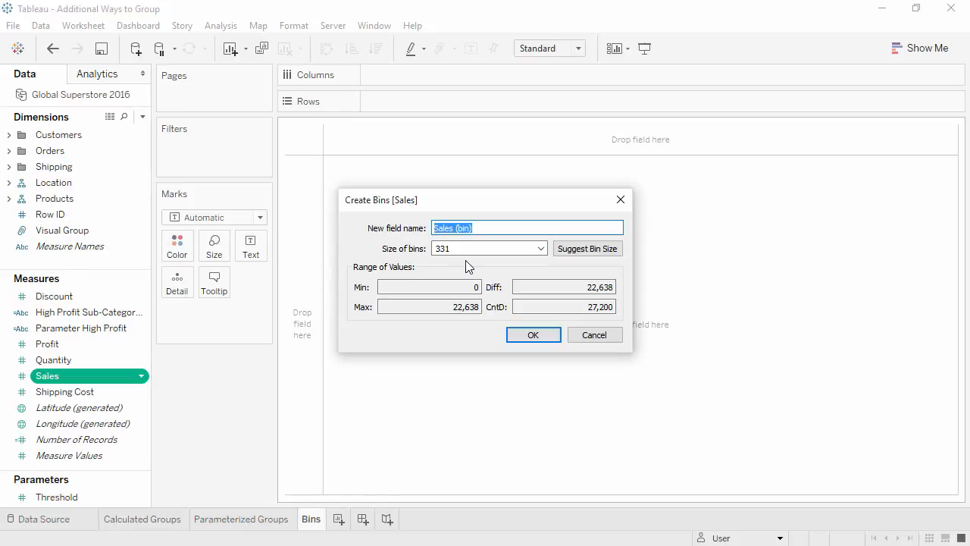
pyautogui.moveTo(465, 250); pyautogui.dragTo(414, 252)
pyautogui.write('1500')
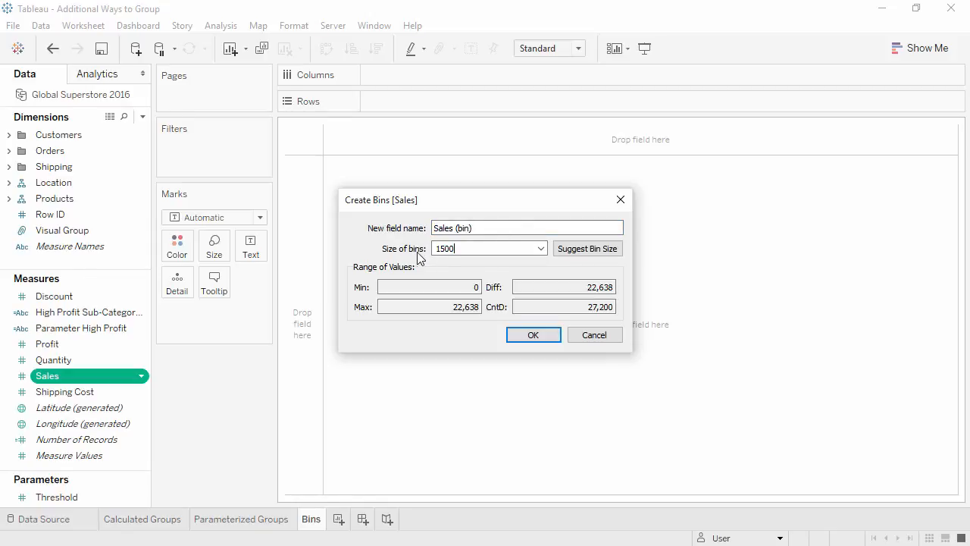
pyautogui.click(526, 336)
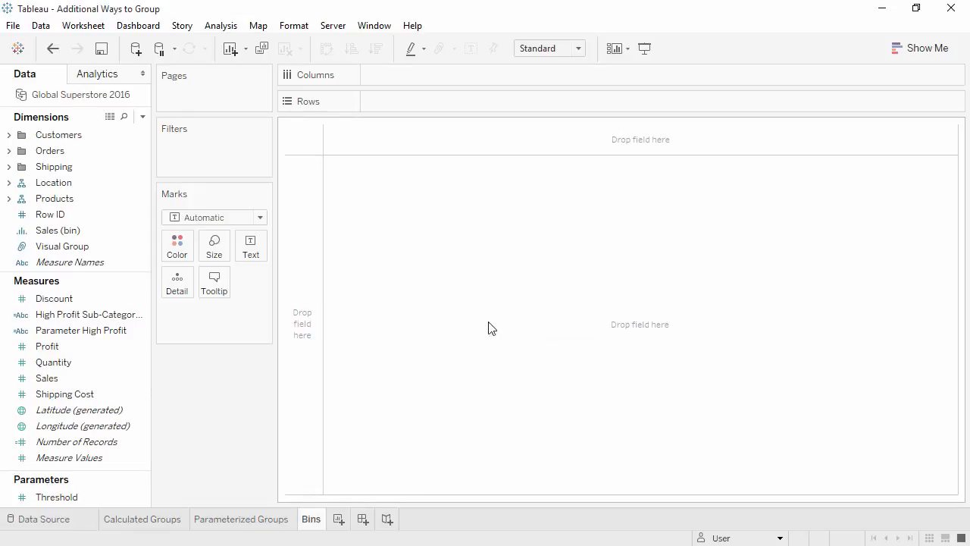
# Step: Build a histogram with Sales (bin) on Columns and SUM(Sales) on Rows
pyautogui.click(122, 233)
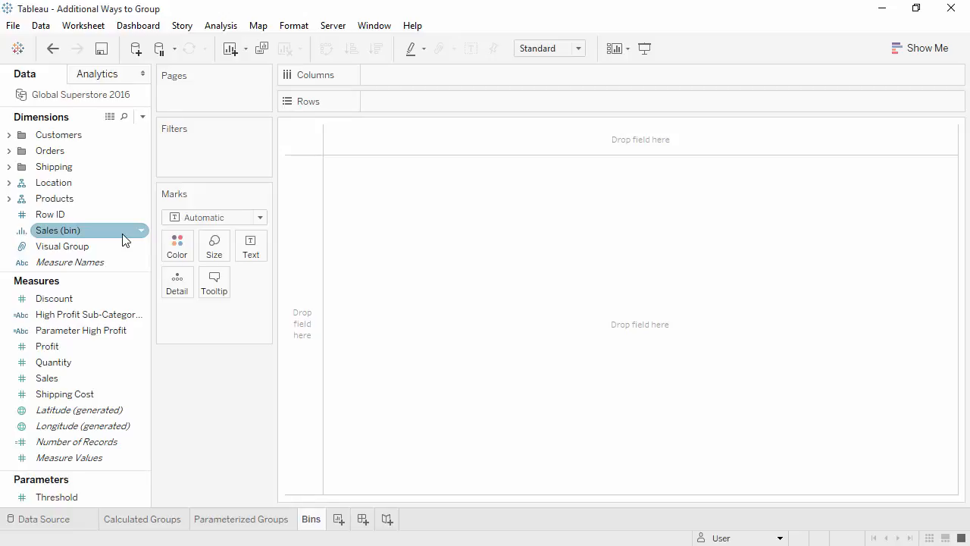
pyautogui.moveTo(125, 239); pyautogui.dragTo(418, 77)
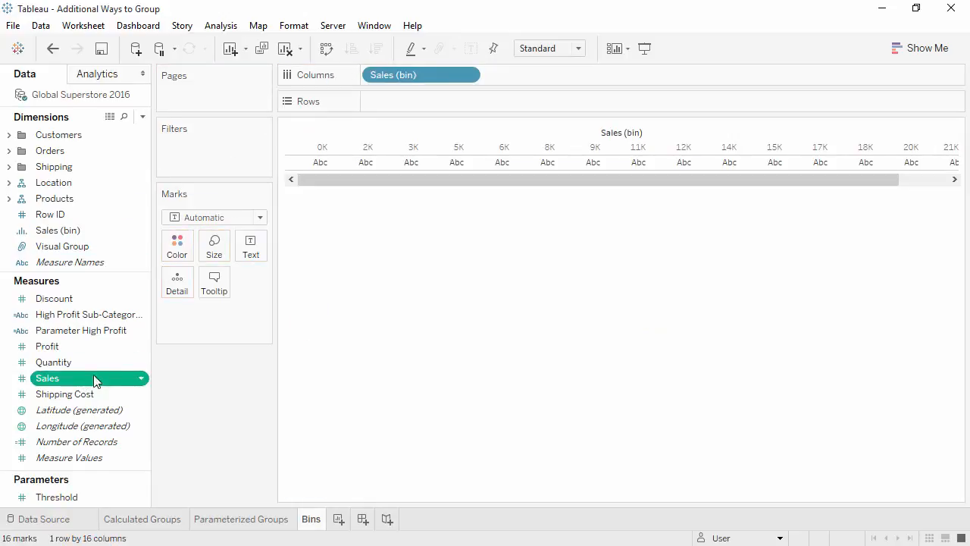
pyautogui.moveTo(95, 379); pyautogui.dragTo(381, 106)
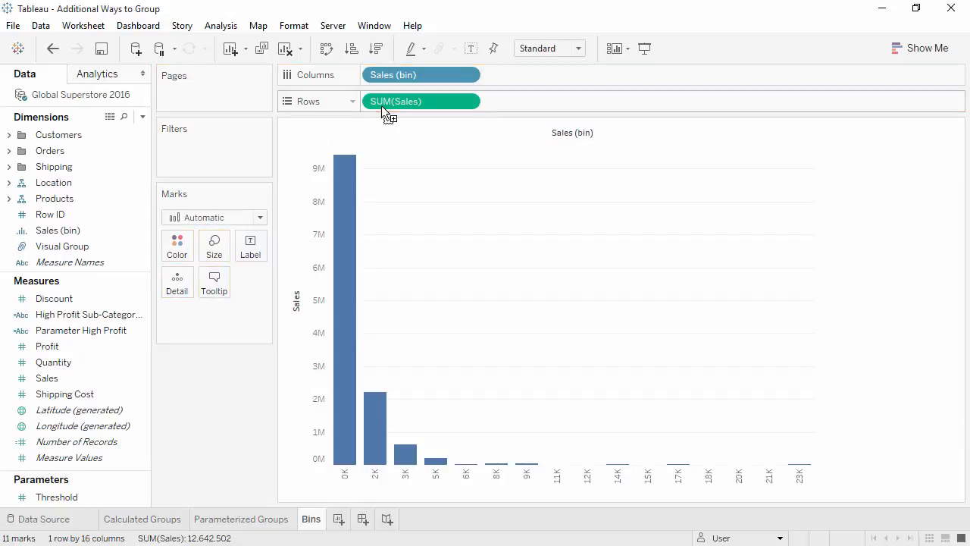